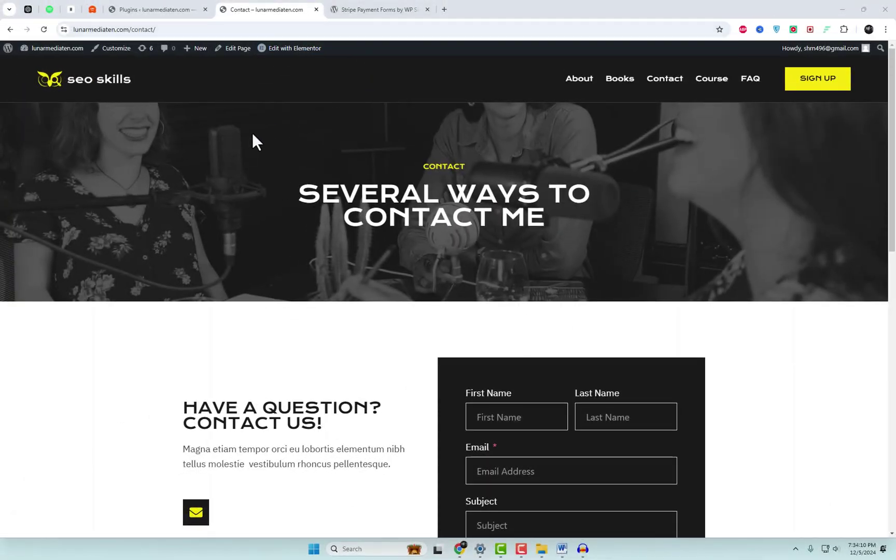
# Confirm the plugin is named 'WP Simple Pay' in the directory, then return to the Contact page
pyautogui.click(396, 9)
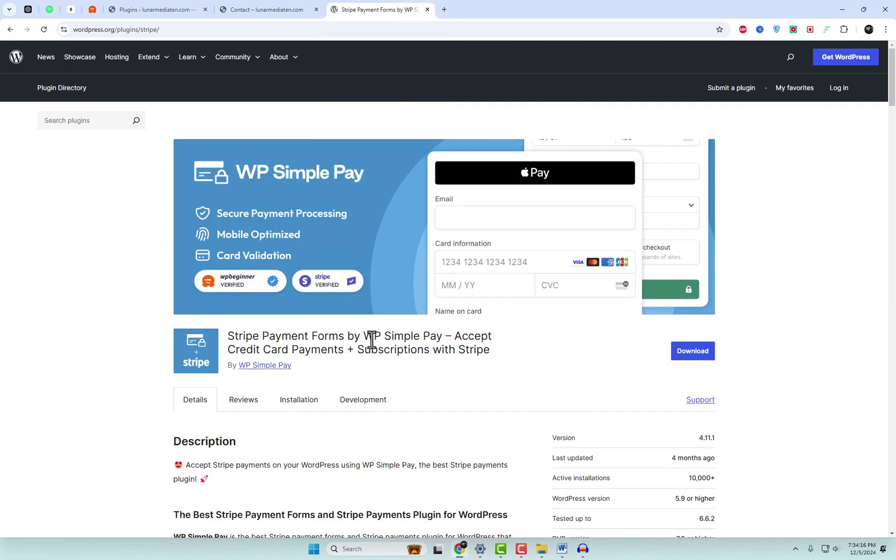
pyautogui.moveTo(365, 336); pyautogui.dragTo(446, 336)
pyautogui.hotkey('ctrl', 'c')
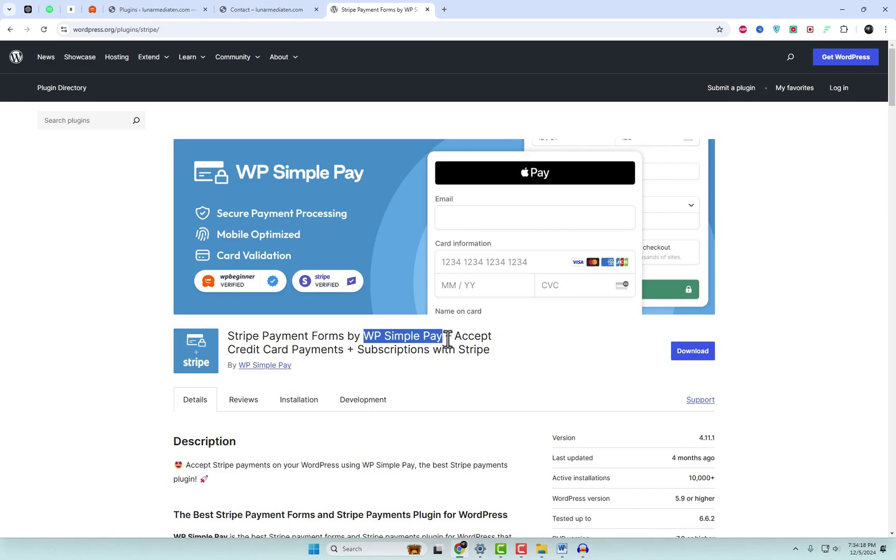
pyautogui.click(205, 9)
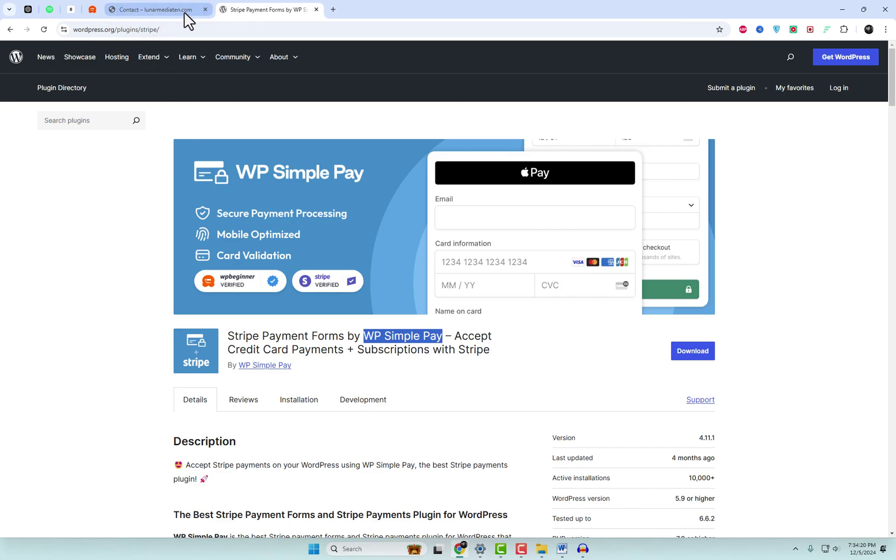
pyautogui.click(184, 12)
# Search Add New Plugin for 'WP Simple Pay' and install Stripe Payment Forms by WP Simple Pay
pyautogui.click(32, 65)
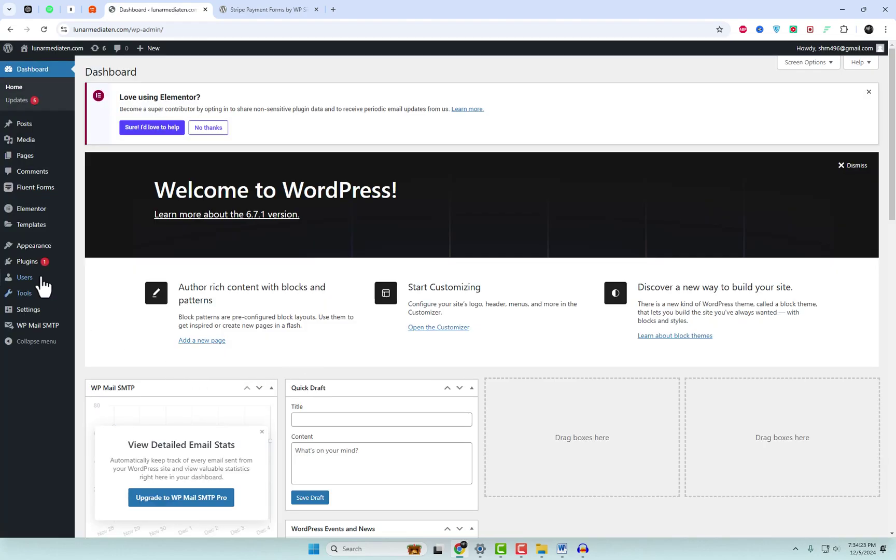
pyautogui.moveTo(32, 261)
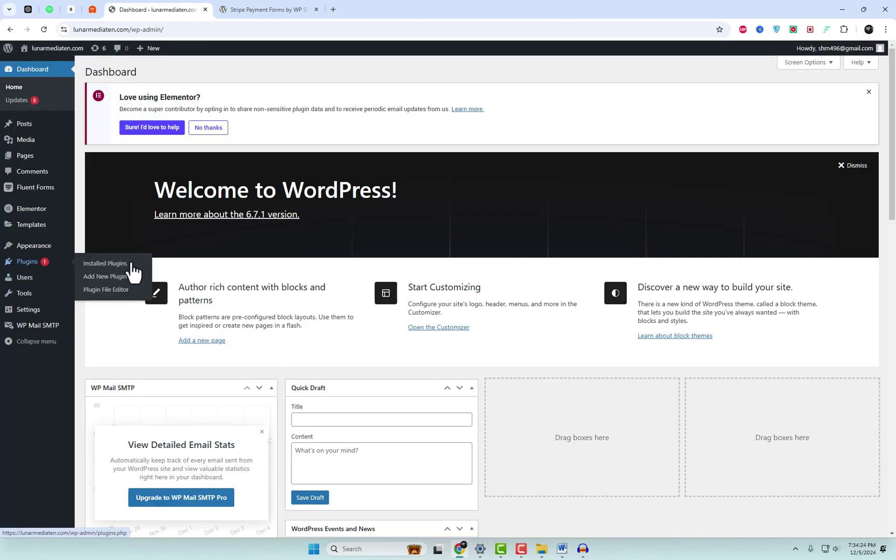
pyautogui.click(133, 265)
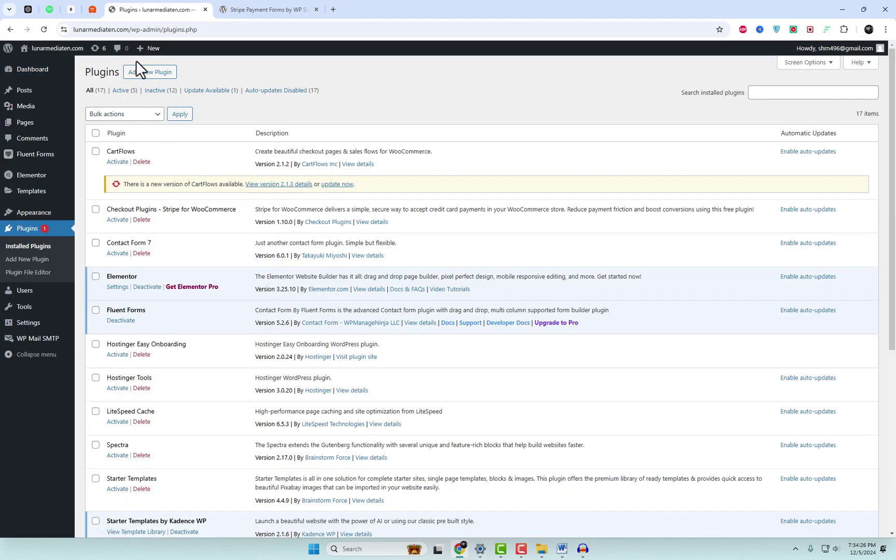
pyautogui.click(147, 73)
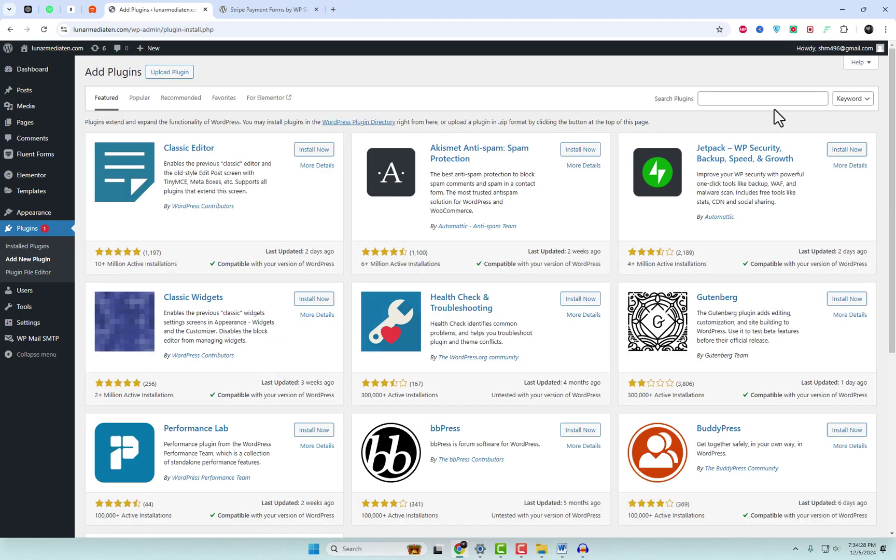
pyautogui.click(771, 99)
pyautogui.hotkey('ctrl', 'v')
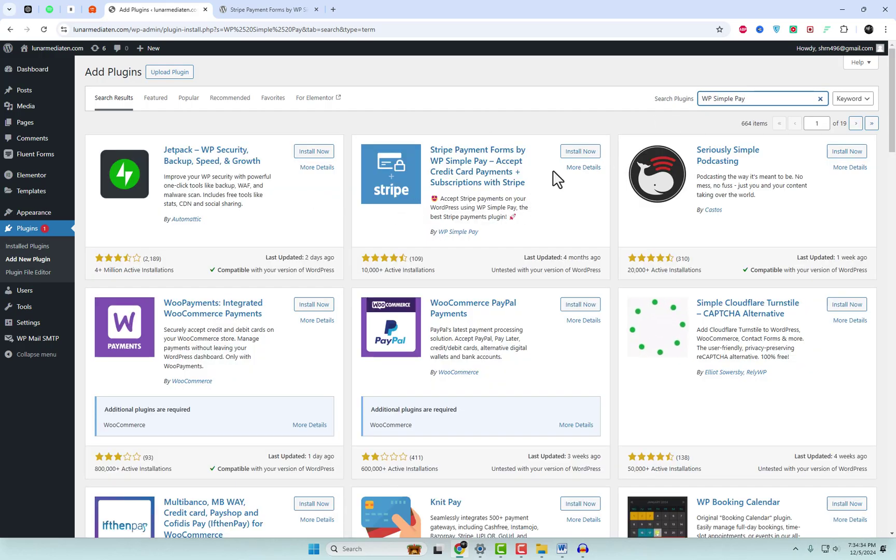
pyautogui.click(576, 156)
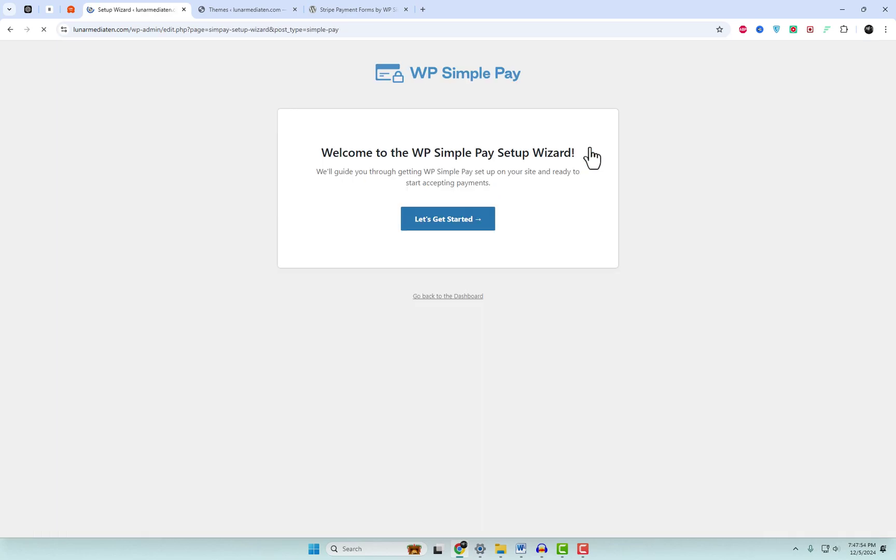
# Start the WP Simple Pay setup wizard and choose Connect with Stripe
pyautogui.click(443, 217)
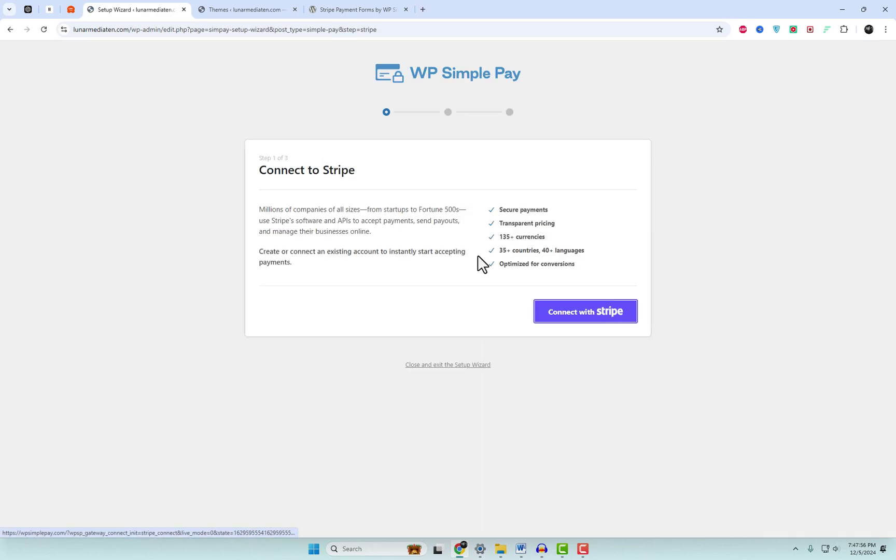
pyautogui.click(603, 322)
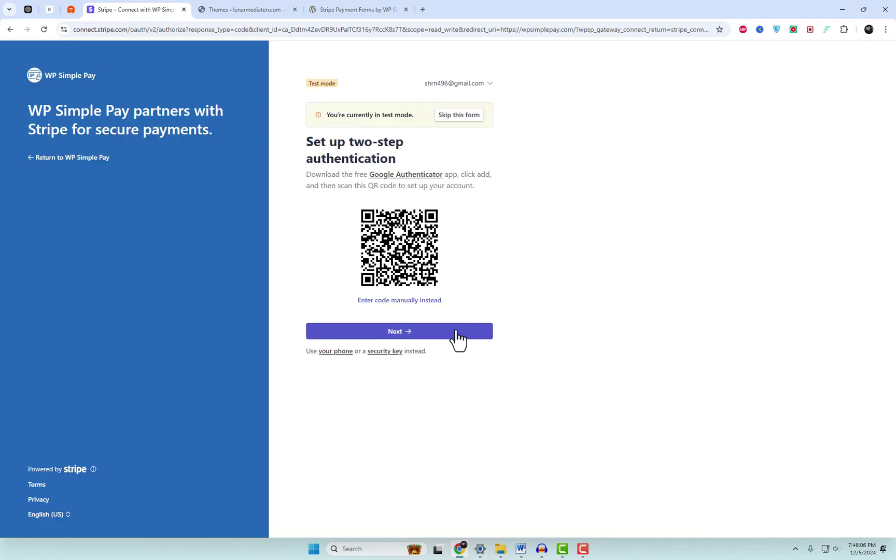
# Bypass two-step authentication and skip the form to connect Stripe in test mode
pyautogui.click(457, 332)
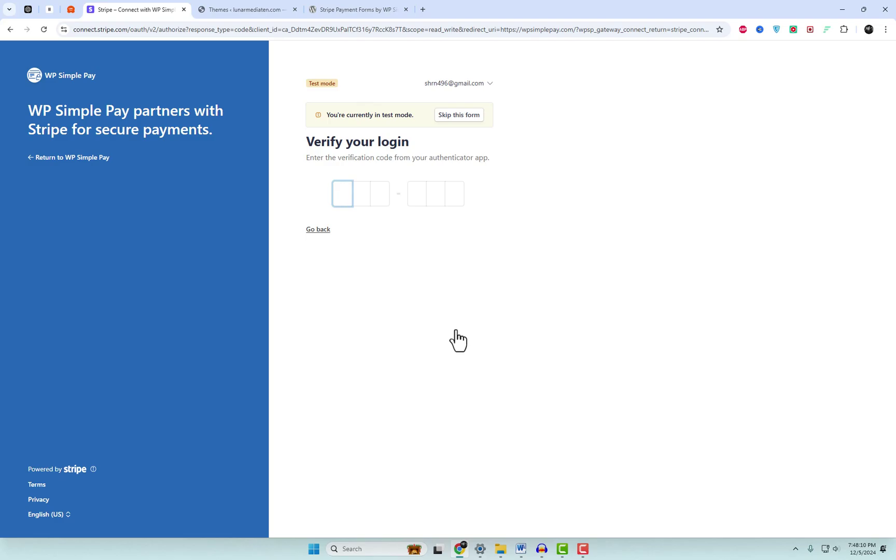
pyautogui.click(317, 230)
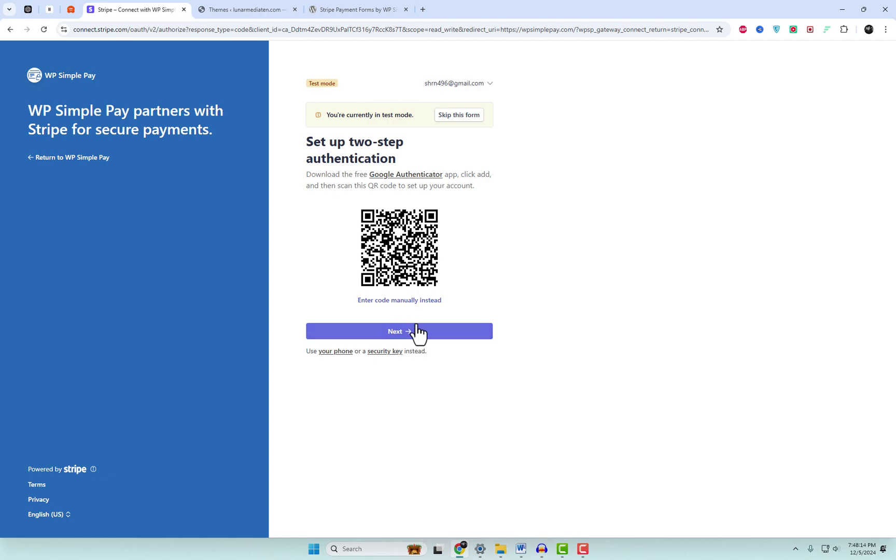
pyautogui.click(467, 126)
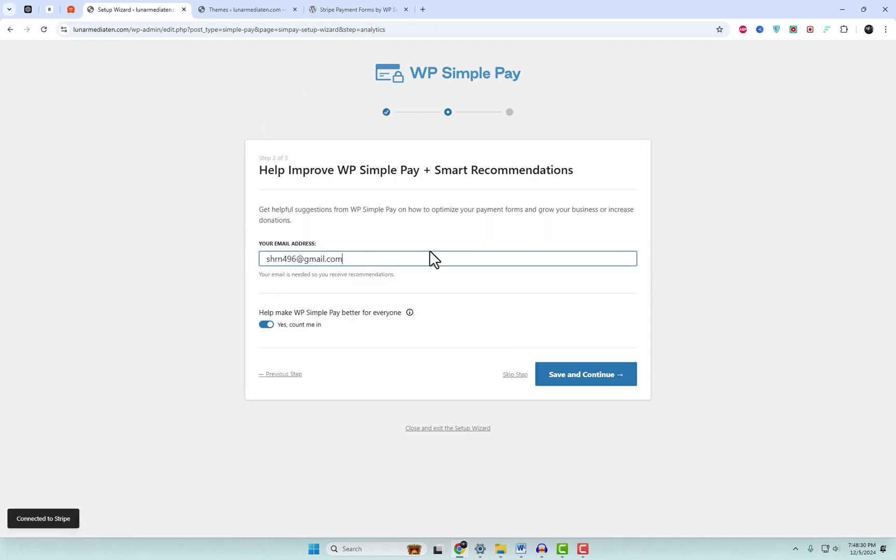
# Save the Help Improve step, complete the wizard, and begin a new payment form
pyautogui.click(605, 382)
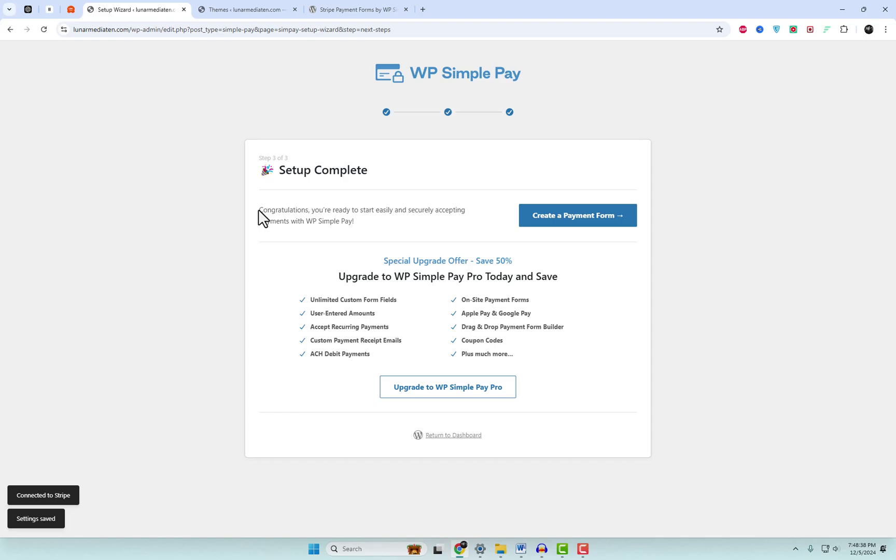
pyautogui.moveTo(259, 212); pyautogui.dragTo(369, 233)
pyautogui.click(399, 214)
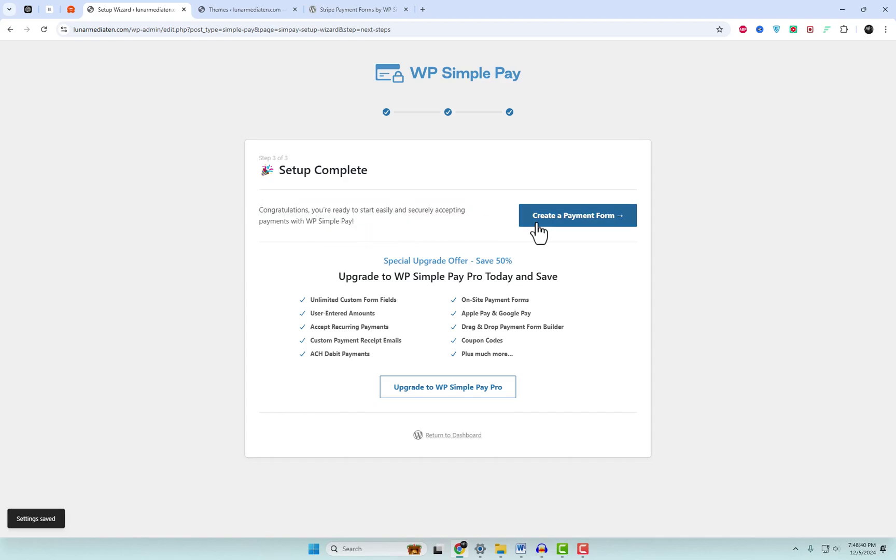
pyautogui.click(553, 221)
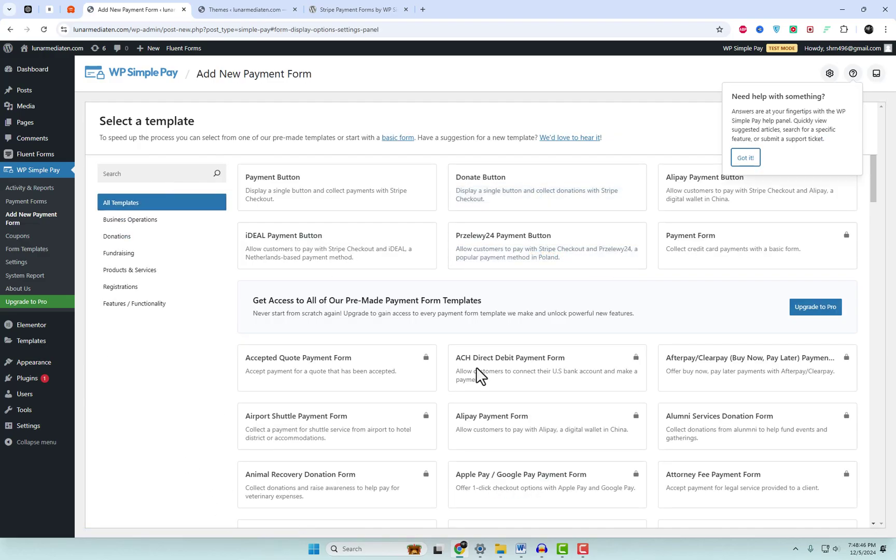
# Create a form from the Donate Button template and retitle it 'Buy Me a Coffee'
pyautogui.click(533, 202)
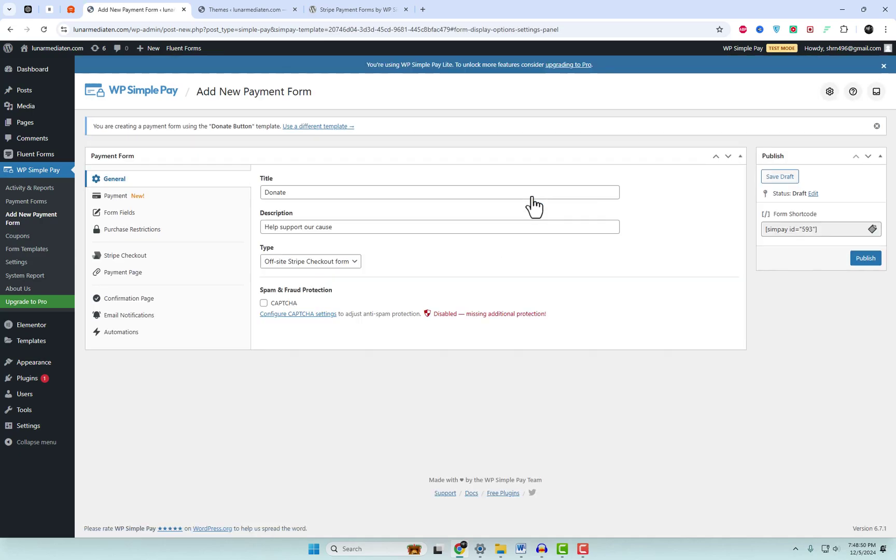
pyautogui.moveTo(306, 192); pyautogui.dragTo(262, 191)
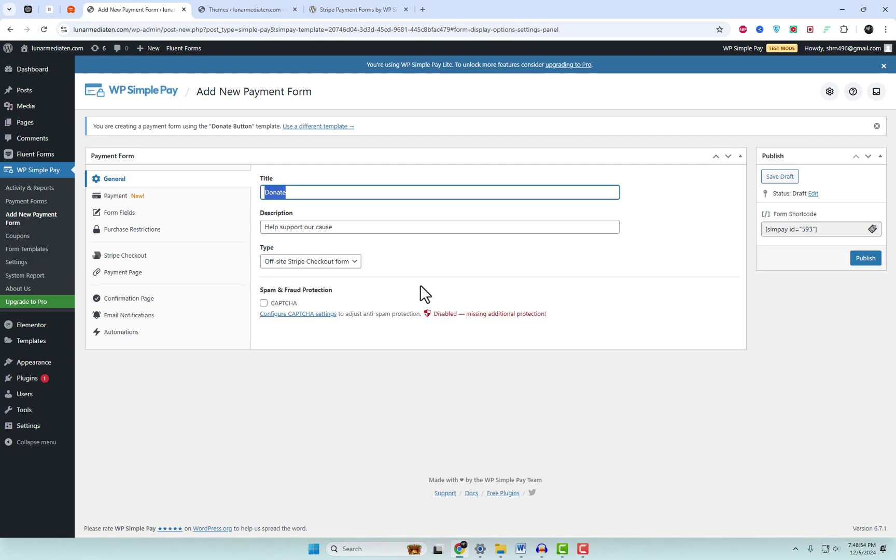
pyautogui.write('Buy Me a Coffee')
# Try automatic tax calculation by location, then dismiss the upgrade prompt, leaving tax at None
pyautogui.click(117, 197)
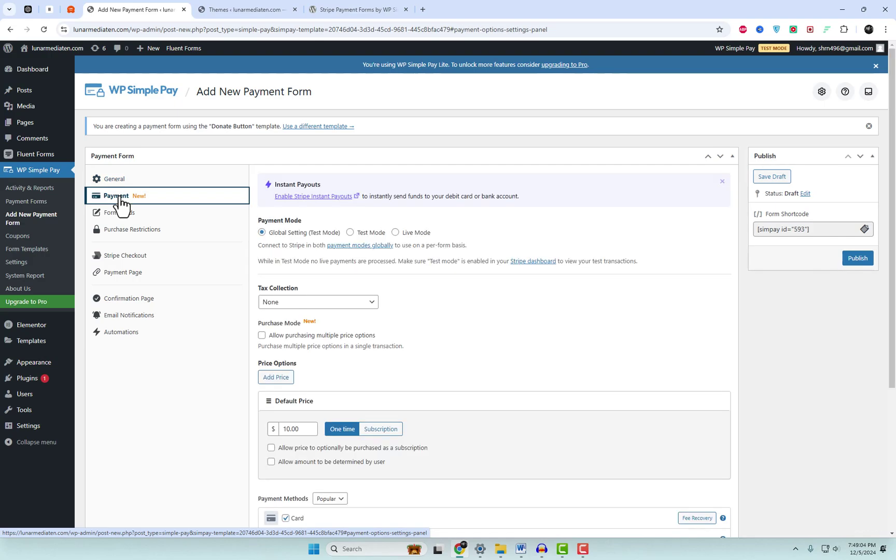
pyautogui.click(313, 303)
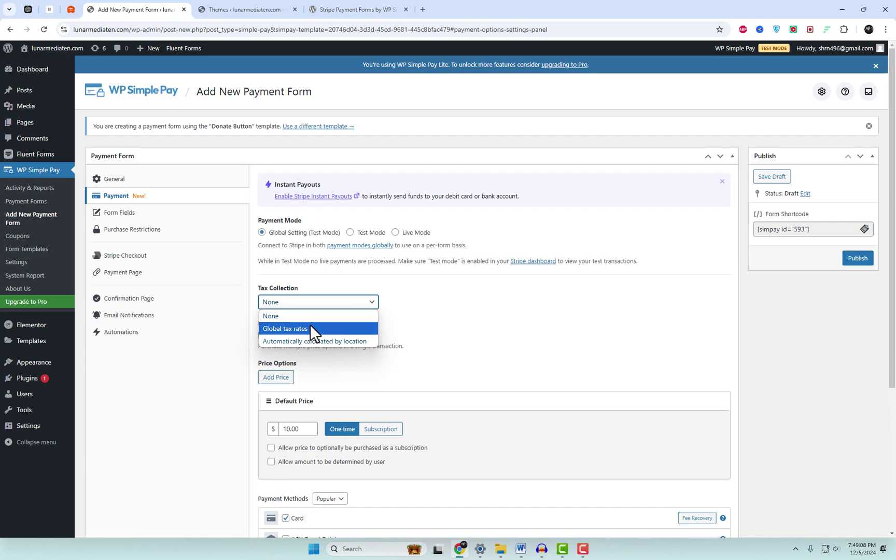
pyautogui.click(313, 341)
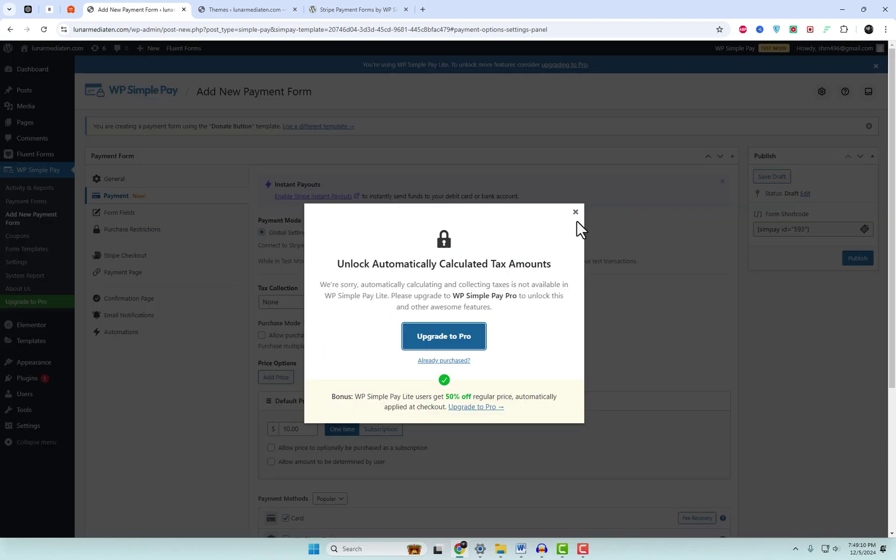
pyautogui.click(575, 211)
# Change the one-time default price from 10.00 to 30
pyautogui.scroll(-2, 506, 373)
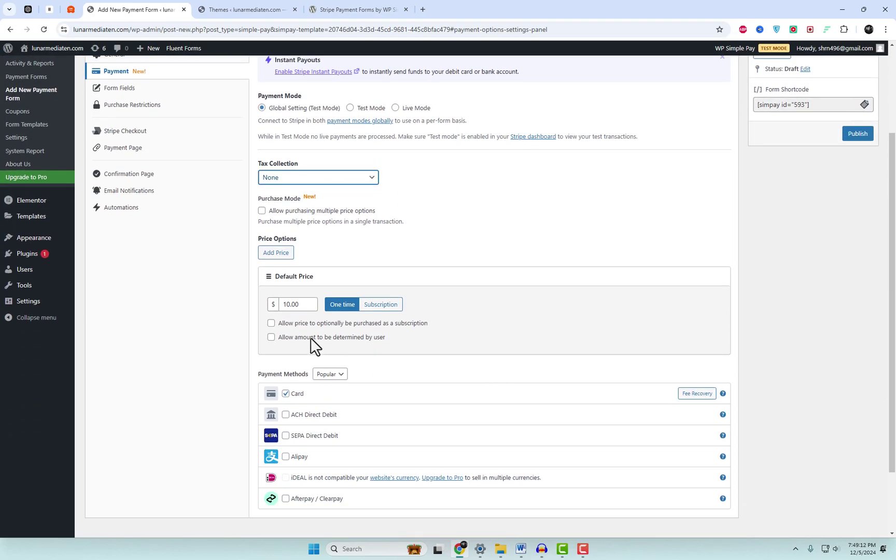
pyautogui.moveTo(303, 306); pyautogui.dragTo(264, 300)
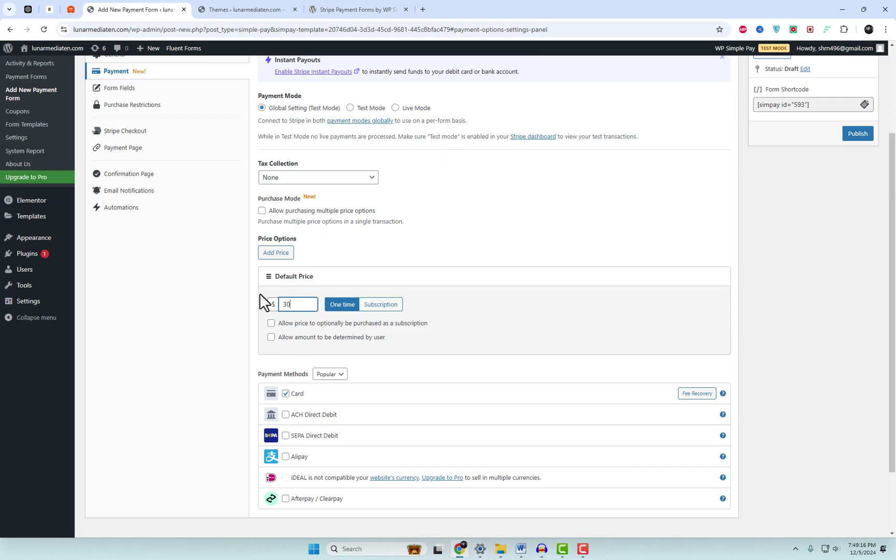
pyautogui.scroll(2, 486, 406)
pyautogui.scroll(-2, 470, 330)
pyautogui.click(467, 319)
pyautogui.scroll(-2, 536, 413)
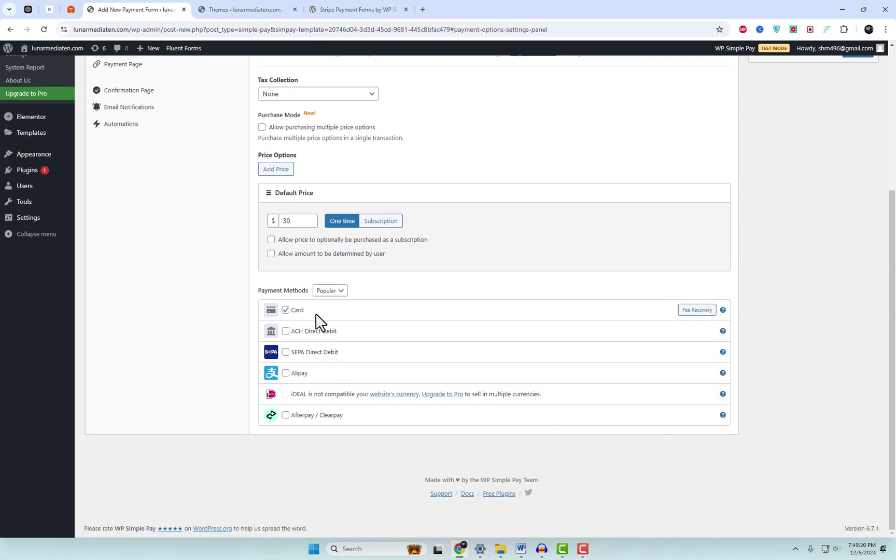
pyautogui.scroll(4, 626, 342)
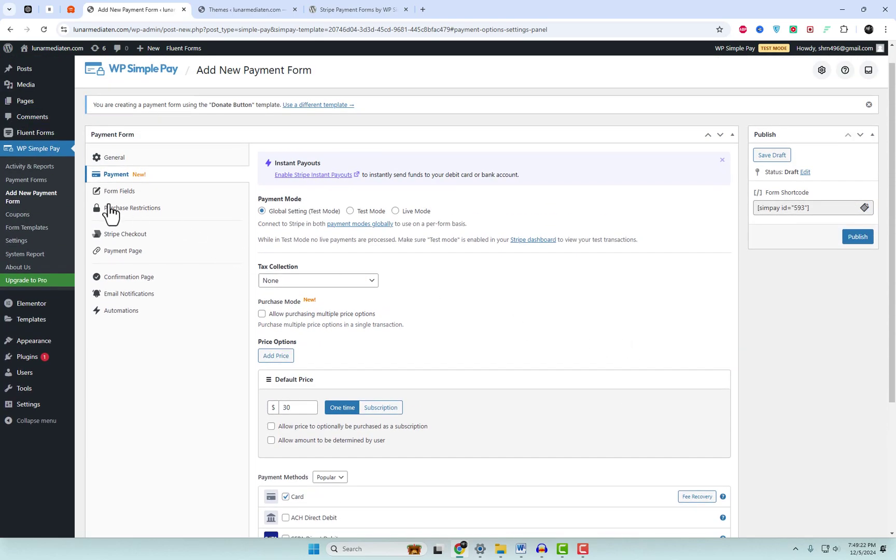
# Set button text 'Buy me a Coffee' and processing text 'Wait', keeping the Stripe blue style
pyautogui.click(111, 197)
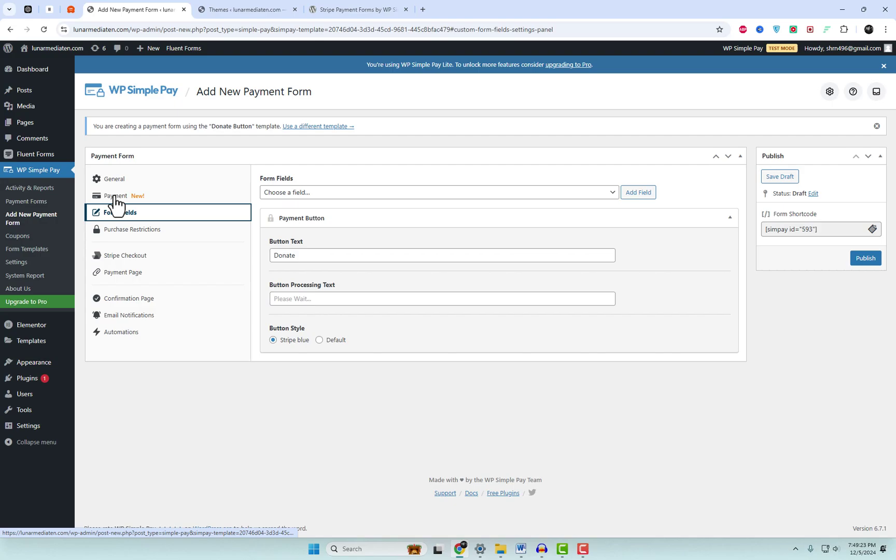
pyautogui.click(322, 255)
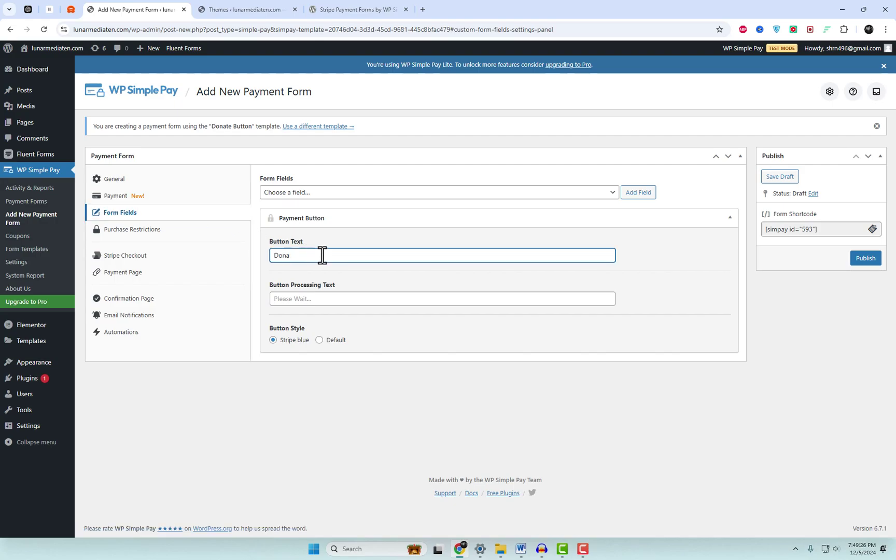
pyautogui.write('Buy me a Coffee')
pyautogui.click(304, 303)
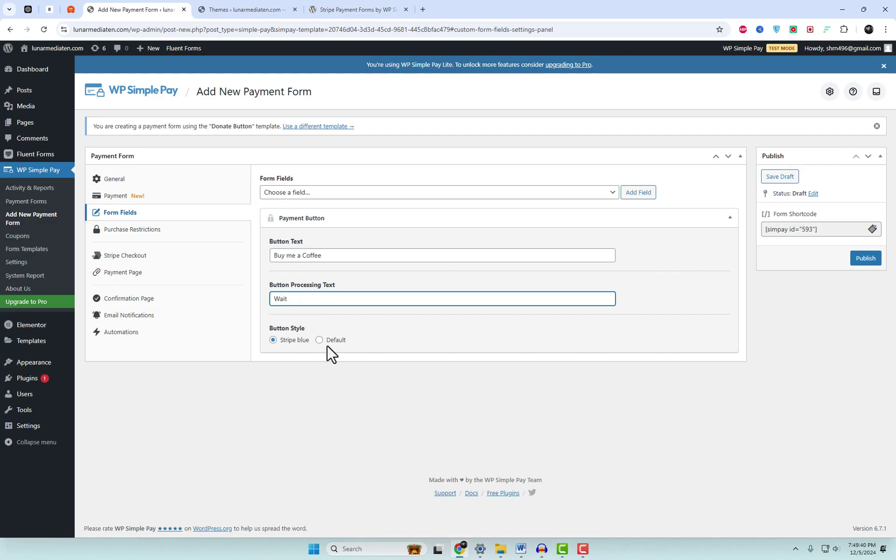
pyautogui.moveTo(311, 340); pyautogui.dragTo(276, 333)
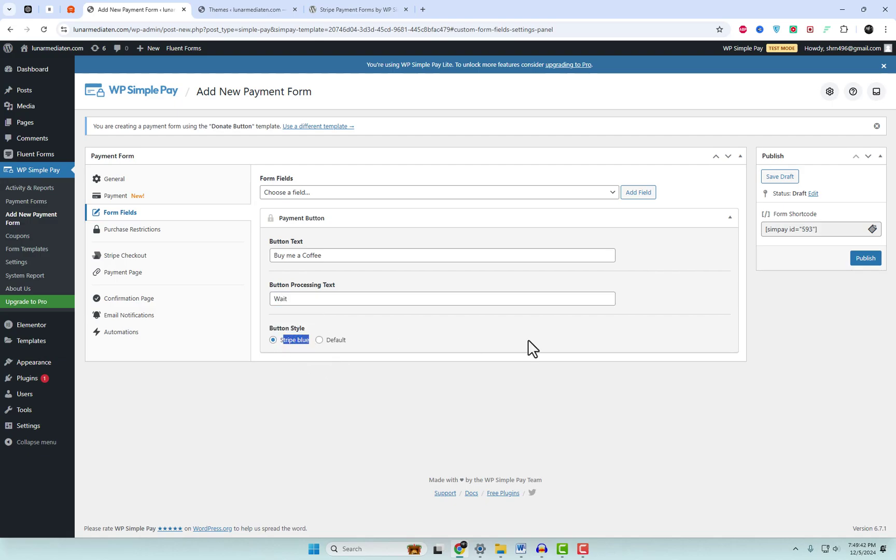
pyautogui.click(586, 340)
# Publish the form, copy its [simpay id="593"] shortcode, and open the live Contact page in a new tab
pyautogui.click(867, 262)
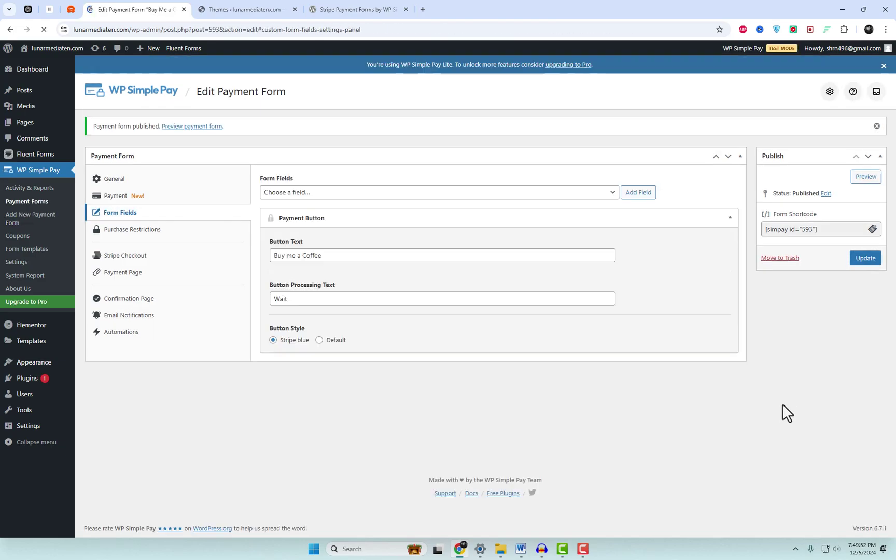
pyautogui.click(871, 230)
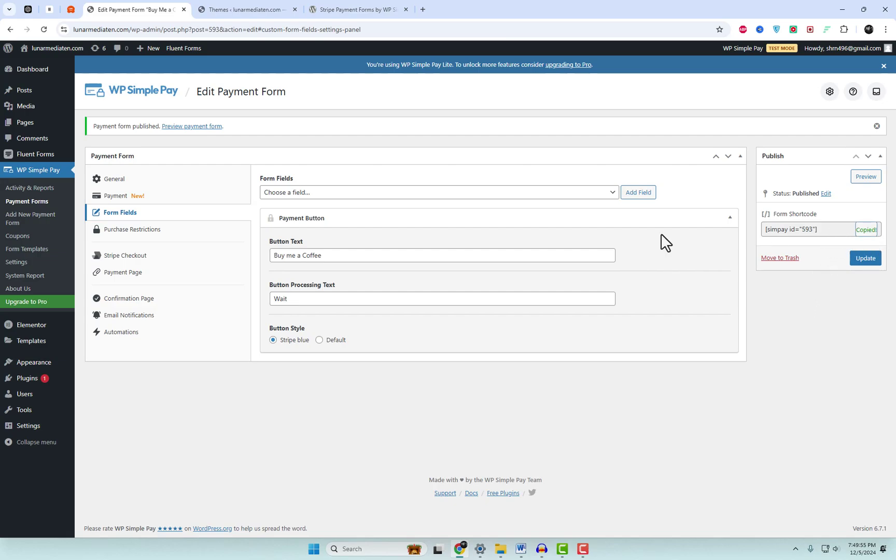
pyautogui.rightClick(45, 66)
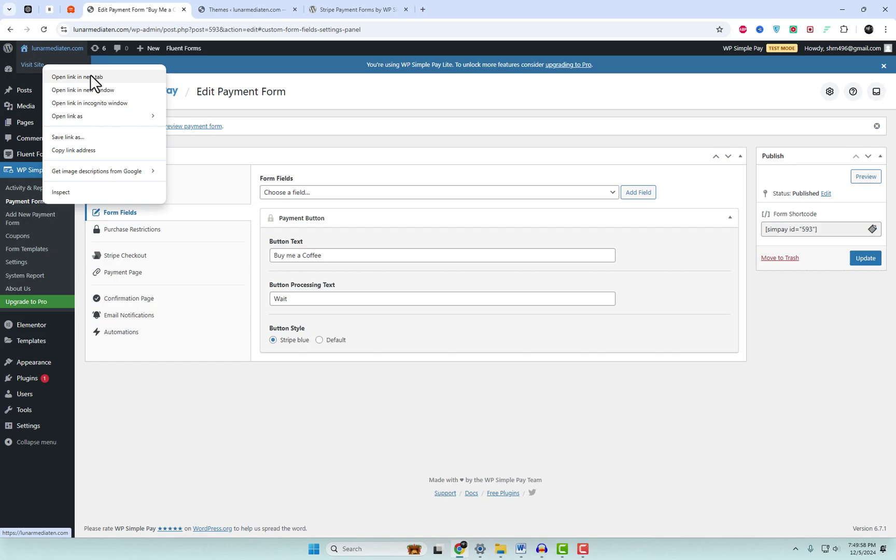
pyautogui.click(90, 75)
pyautogui.click(240, 8)
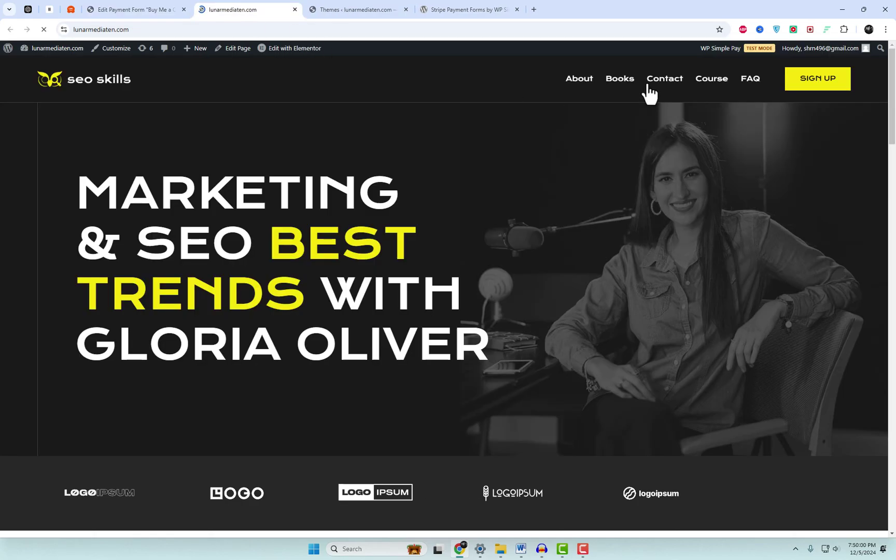
pyautogui.click(674, 82)
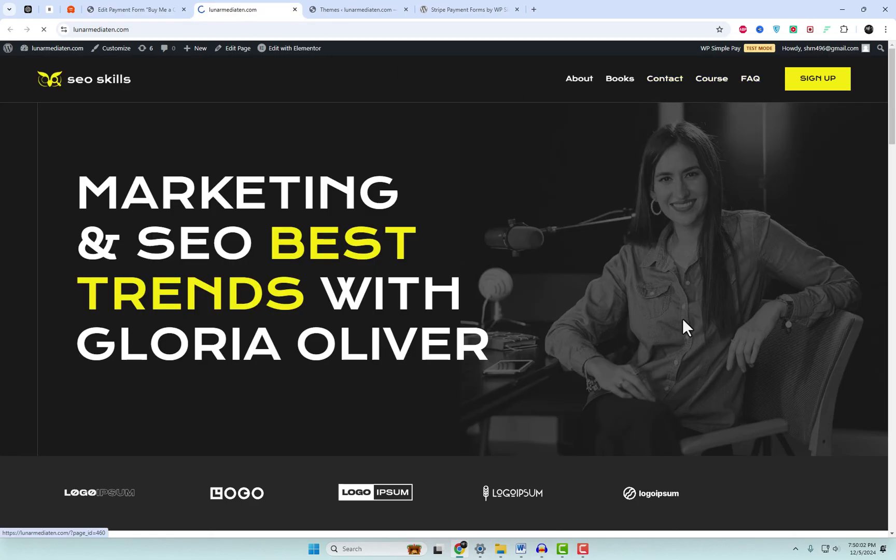
# Open the Contact page in Elementor's editor in another new tab
pyautogui.scroll(-3, 684, 332)
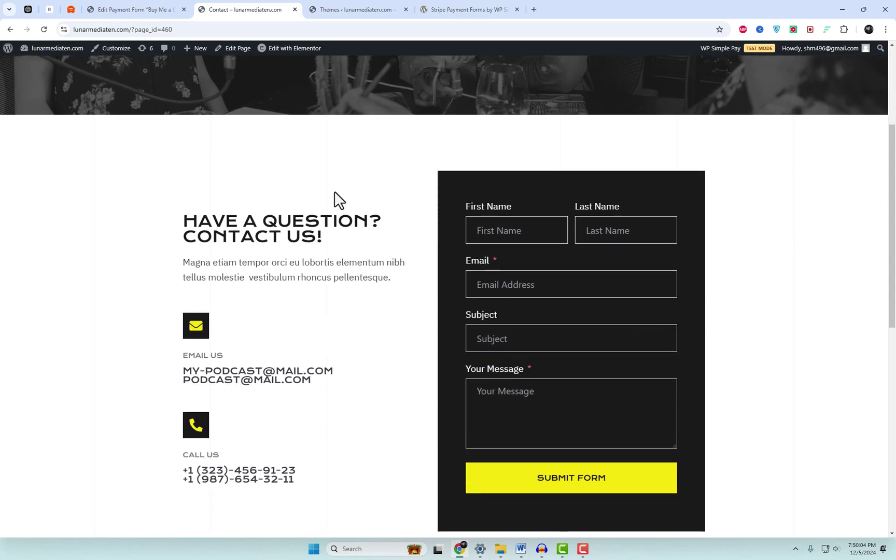
pyautogui.moveTo(290, 48)
pyautogui.rightClick(272, 61)
pyautogui.click(299, 65)
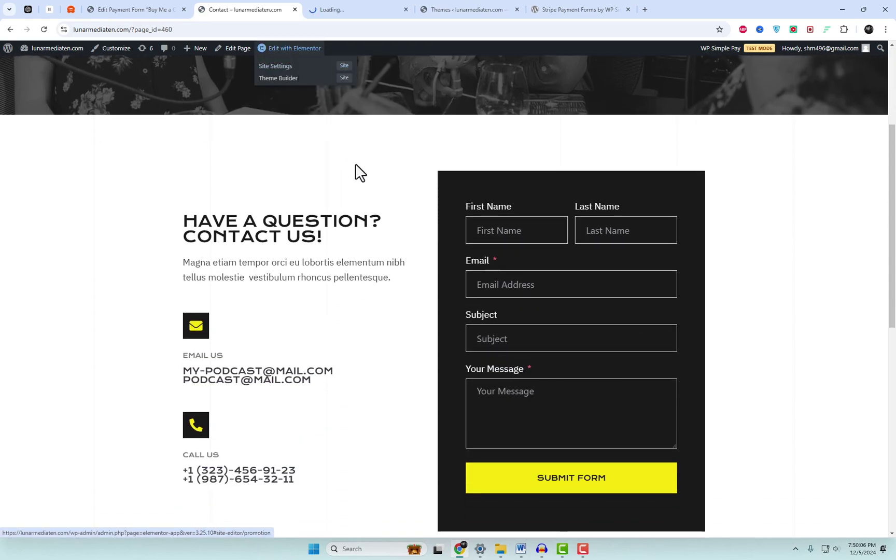
# Close the Elementor AI intro and insert a two-column flexbox container above the map
pyautogui.scroll(-2, 382, 200)
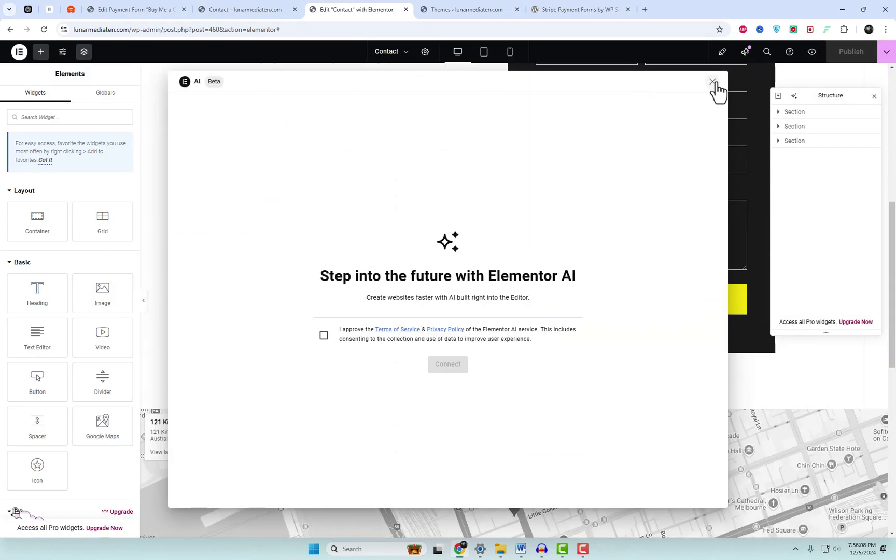
pyautogui.click(712, 83)
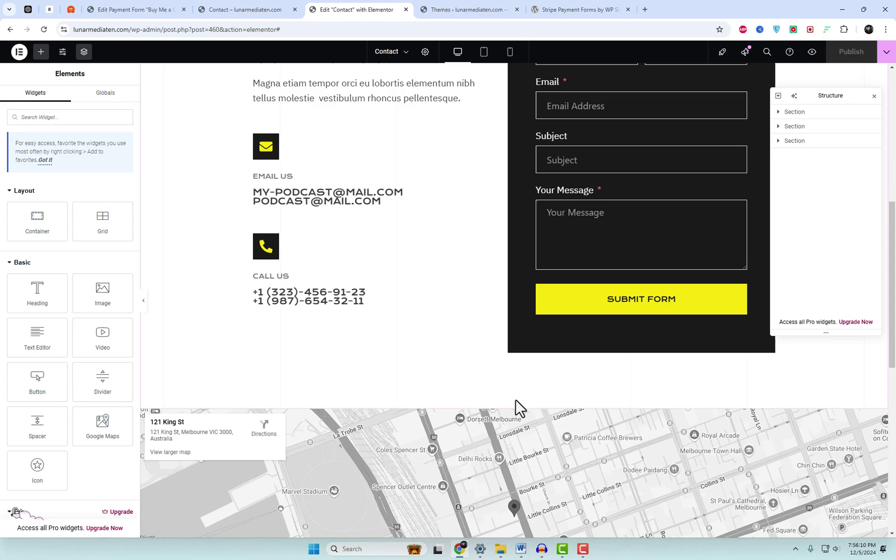
pyautogui.scroll(-2, 506, 370)
pyautogui.click(501, 279)
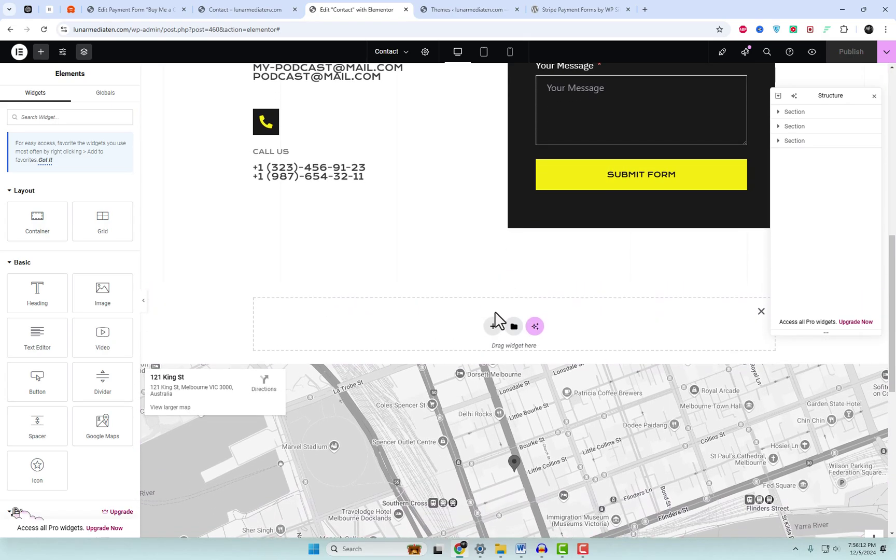
pyautogui.click(493, 322)
pyautogui.click(485, 364)
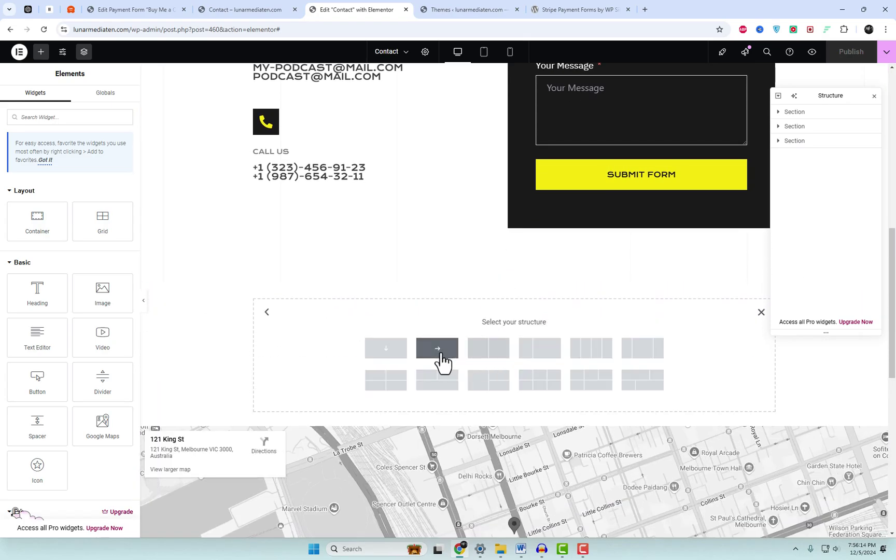
pyautogui.click(488, 364)
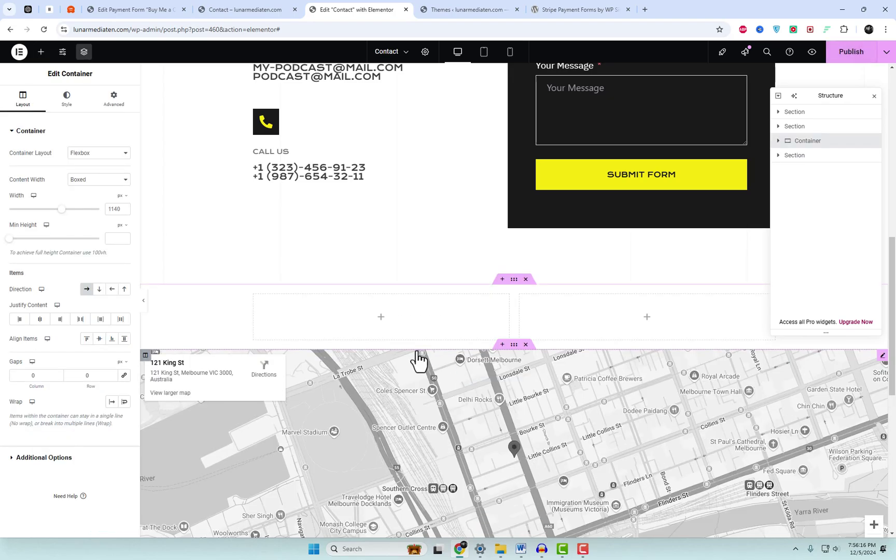
# Add a Heading widget to the left column reading 'Support our Mission'
pyautogui.click(381, 319)
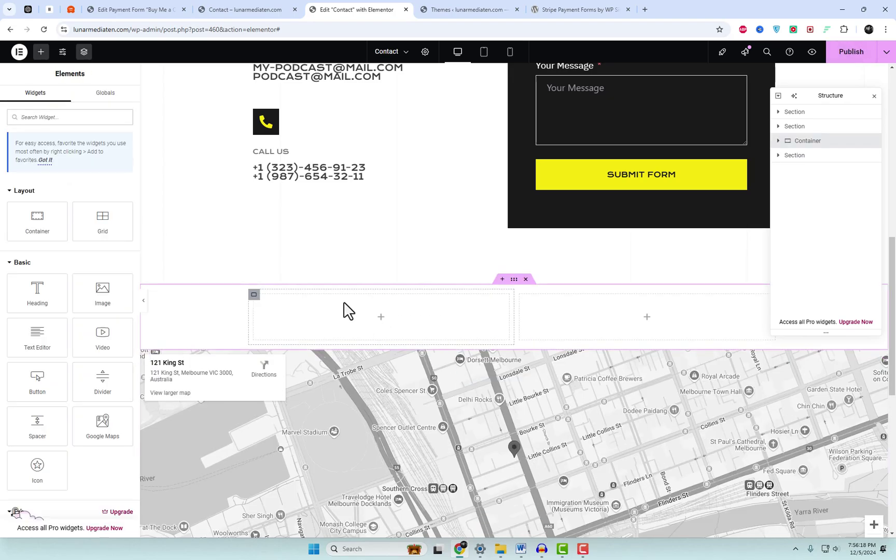
pyautogui.write('text')
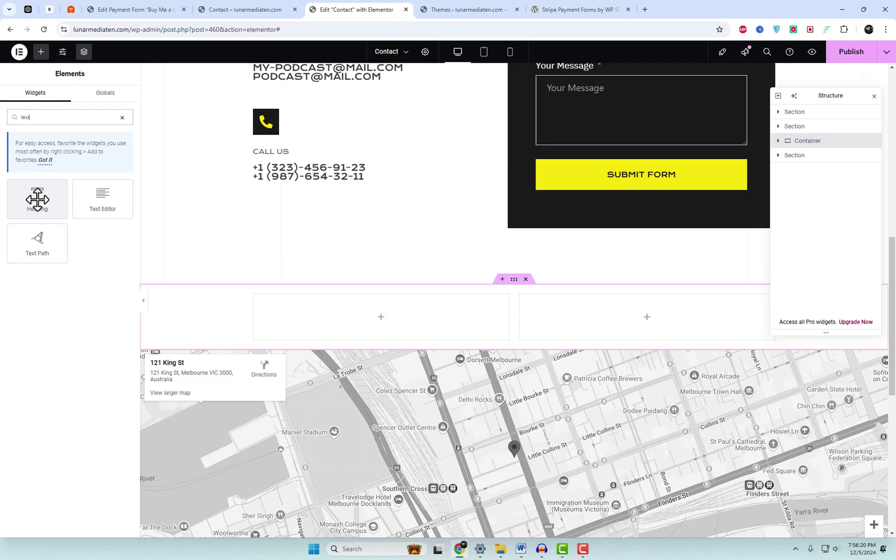
pyautogui.moveTo(37, 199); pyautogui.dragTo(348, 345)
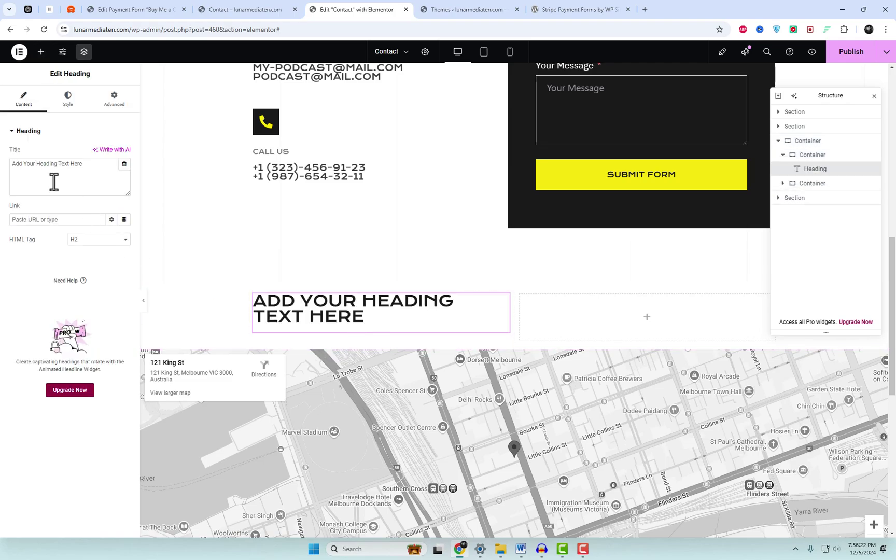
pyautogui.moveTo(86, 169); pyautogui.dragTo(3, 164)
pyautogui.write('Sup')
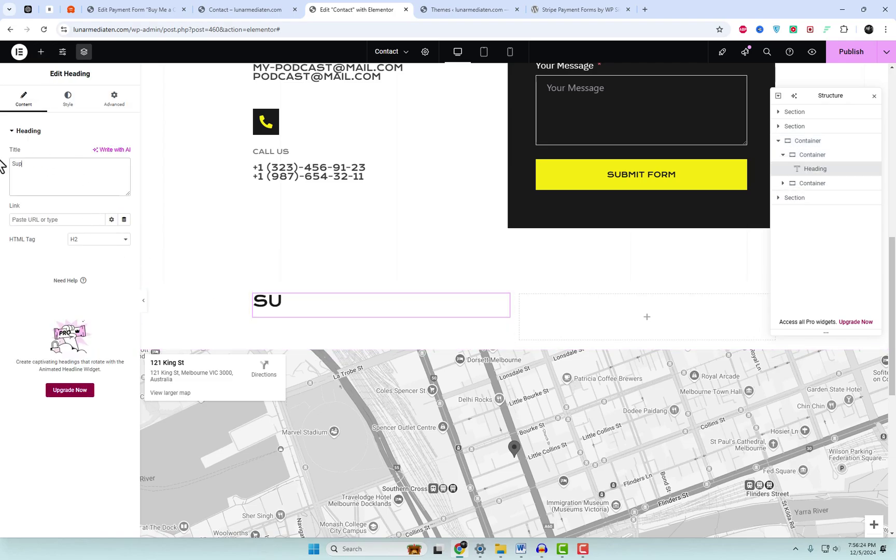
pyautogui.write('port our Mi')
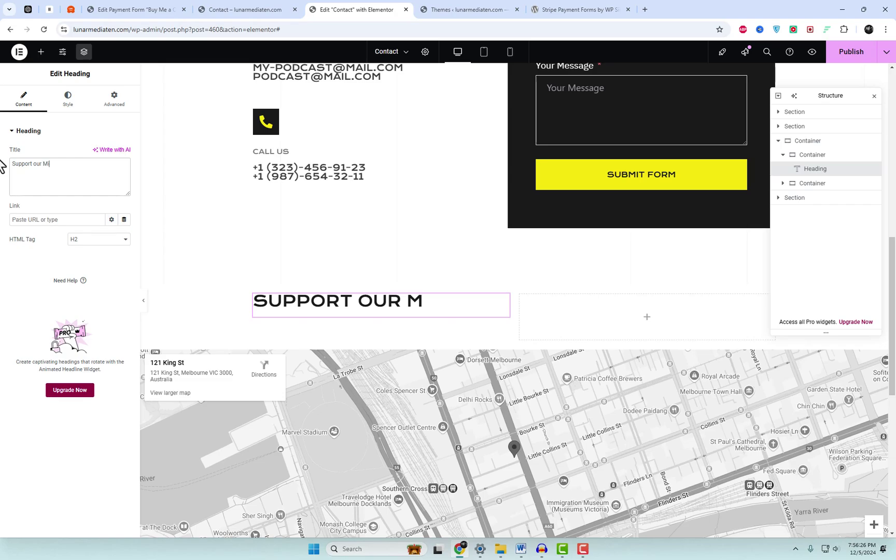
pyautogui.write('ssion')
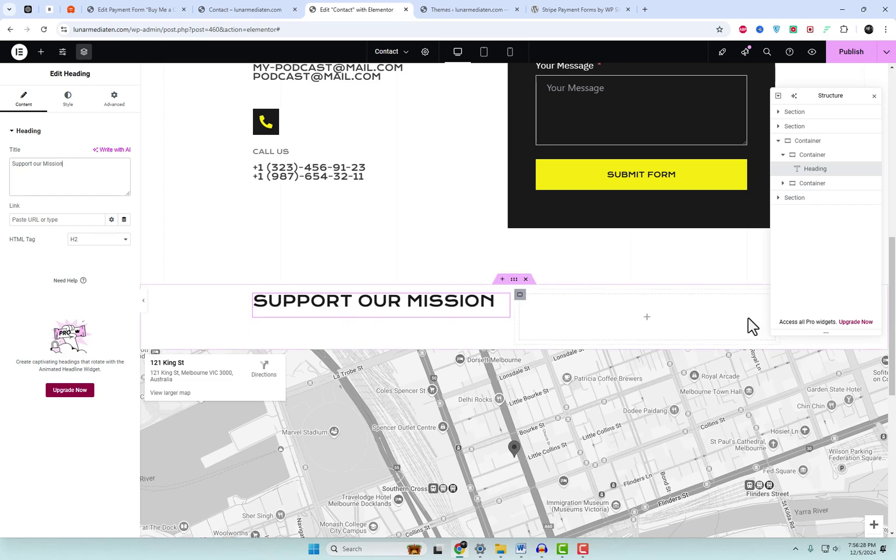
# Add a Shortcode widget to the right column with the pasted [simpay id="593"] shortcode
pyautogui.click(646, 319)
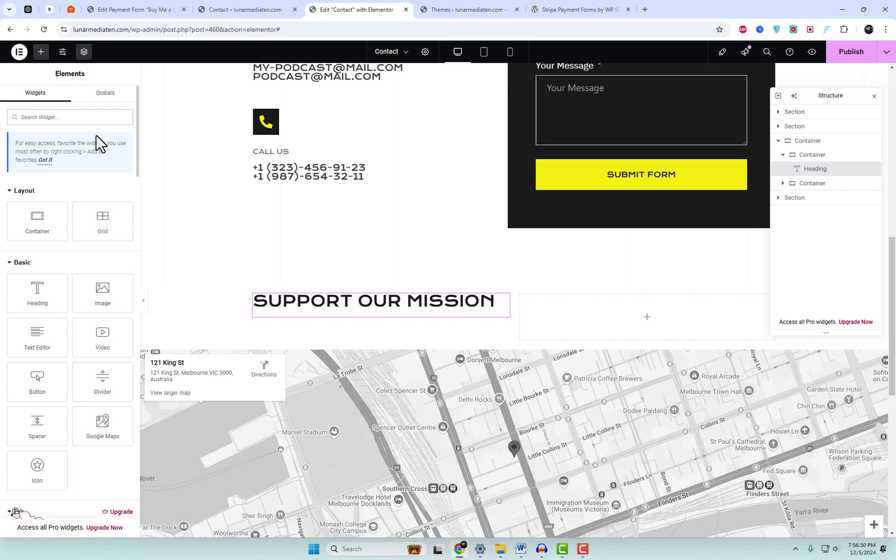
pyautogui.write('shor')
pyautogui.moveTo(38, 198); pyautogui.dragTo(641, 314)
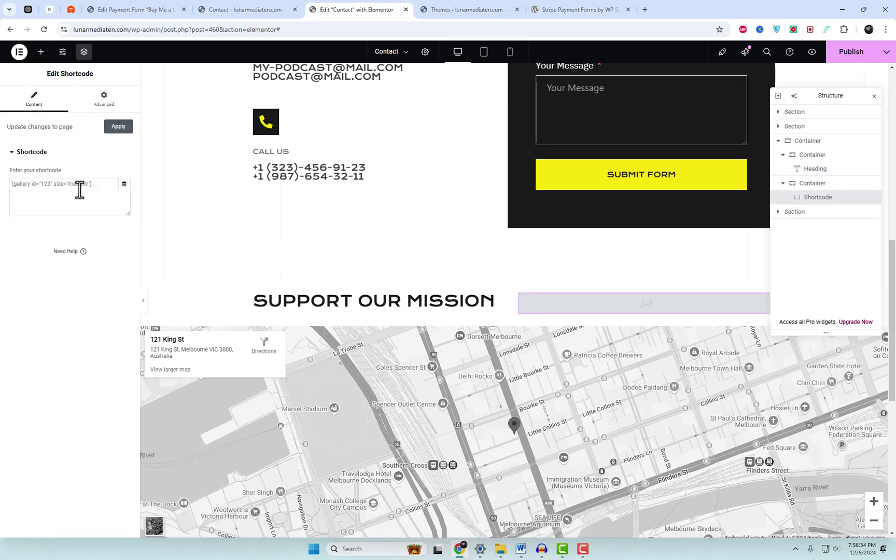
pyautogui.hotkey('ctrl', 'v')
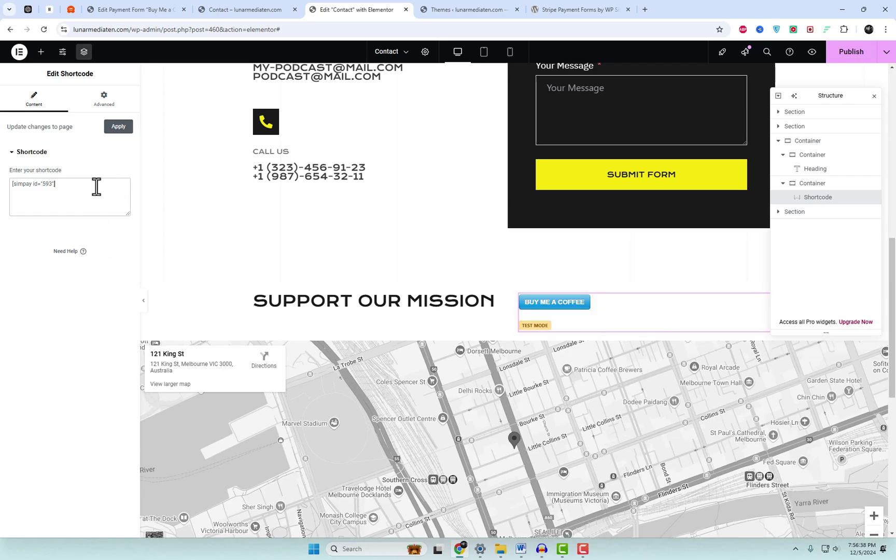
# Set the shortcode widget to Align Self Center, Order Start, linked 10 px margin, then publish
pyautogui.click(103, 100)
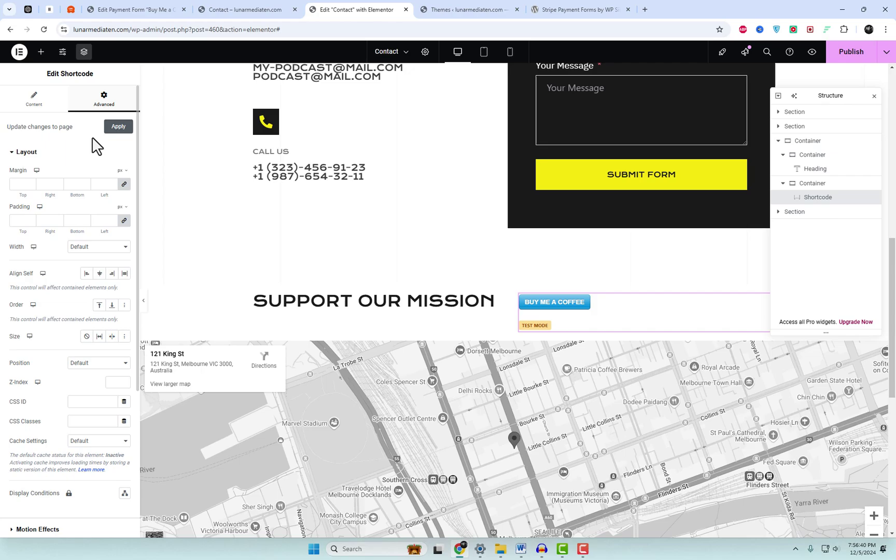
pyautogui.click(100, 273)
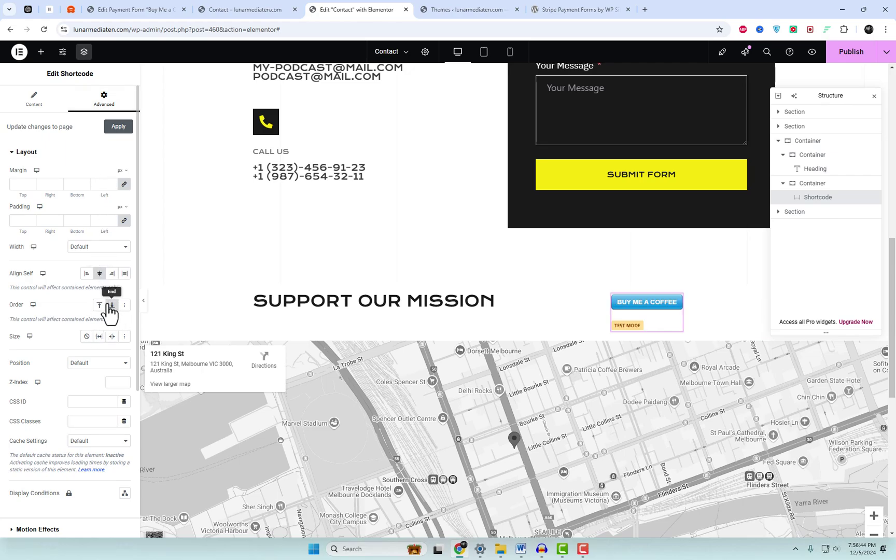
pyautogui.click(99, 305)
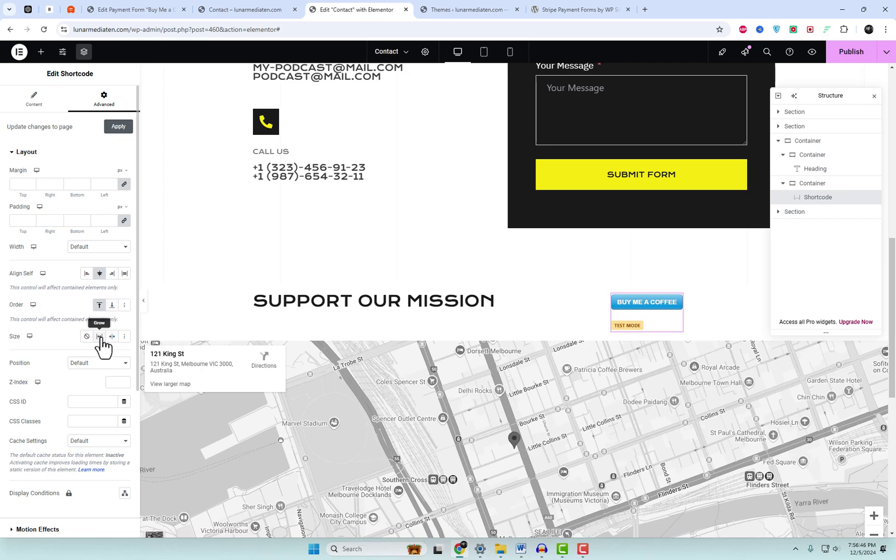
pyautogui.click(23, 184)
pyautogui.write('20')
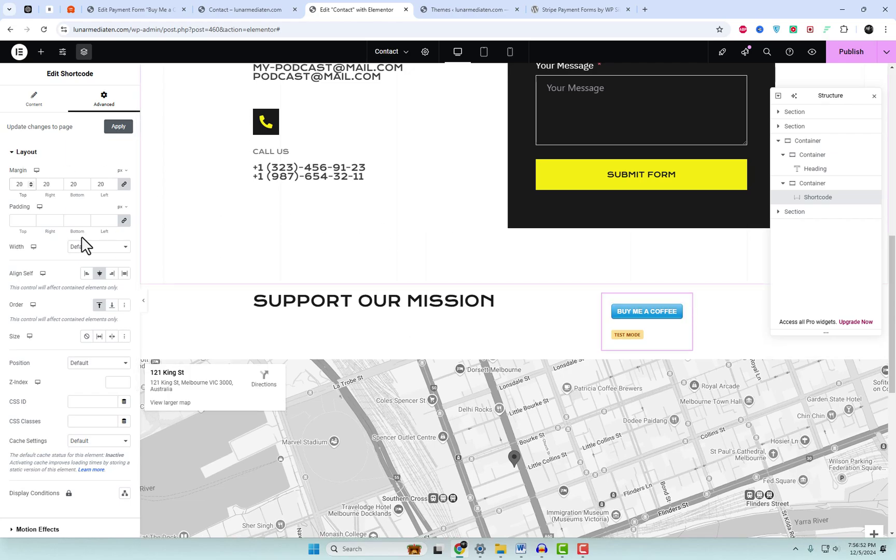
pyautogui.write('10')
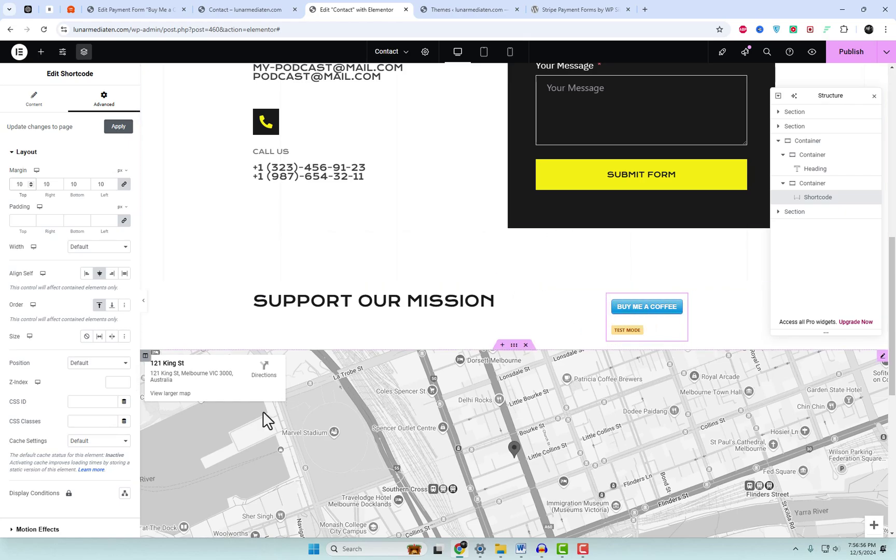
pyautogui.click(848, 58)
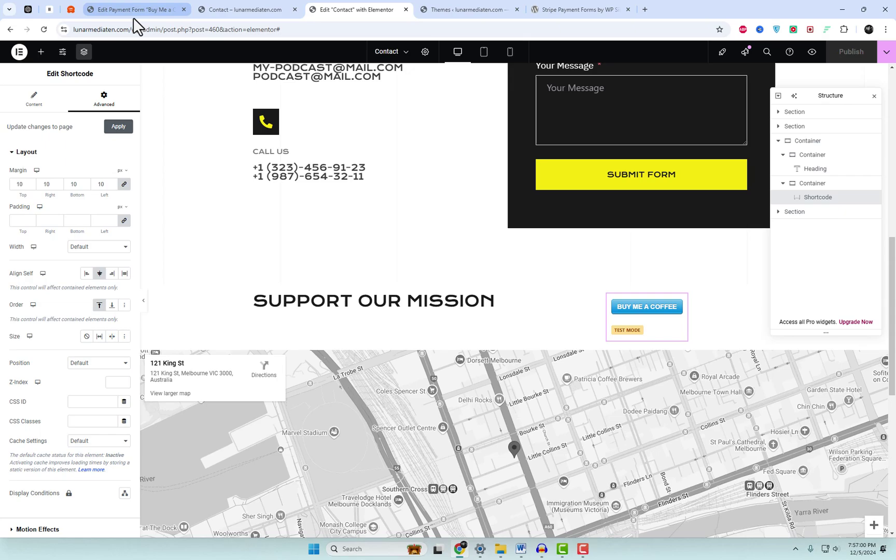
# View the live Contact page in a new tab, down to the Support our Mission row
pyautogui.moveTo(132, 30); pyautogui.dragTo(31, 25)
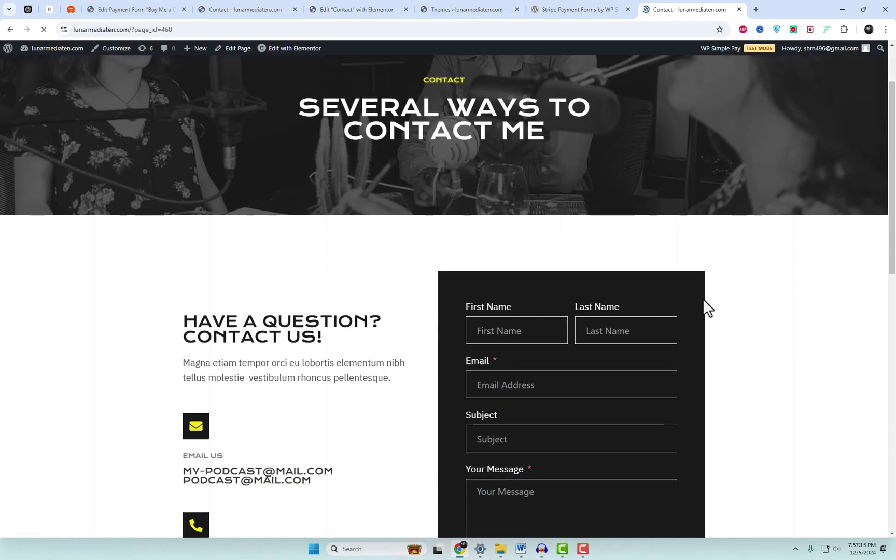
pyautogui.scroll(-5, 704, 306)
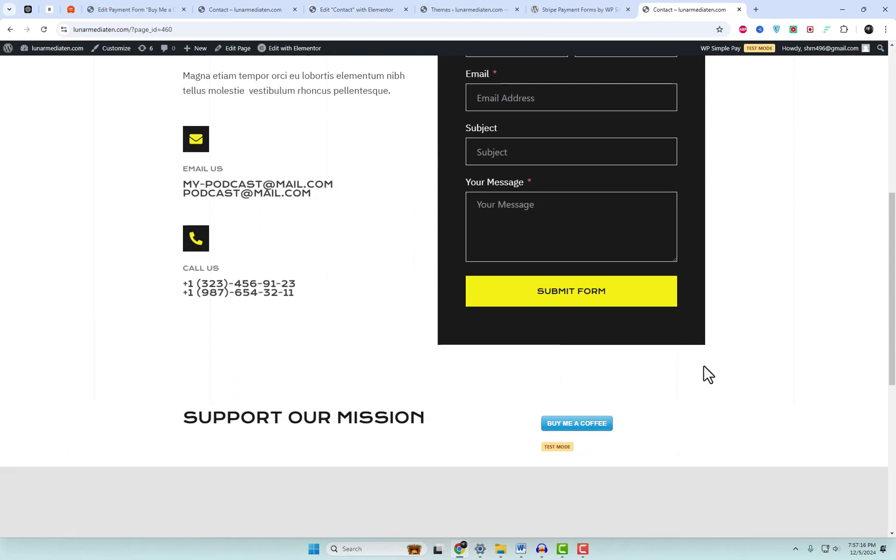
# Launch the $30.00 Buy Me a Coffee Stripe checkout and choose Mozambique as shipping country
pyautogui.click(578, 425)
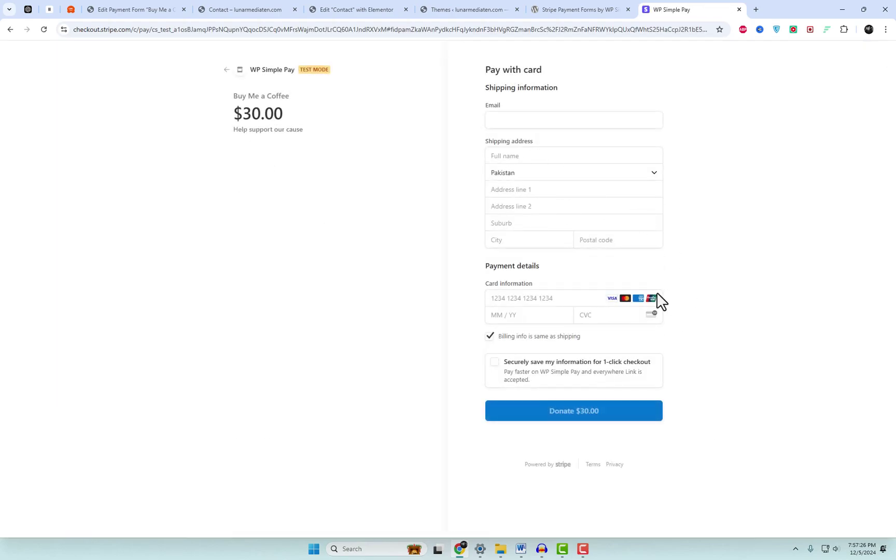
pyautogui.click(576, 173)
pyautogui.click(561, 238)
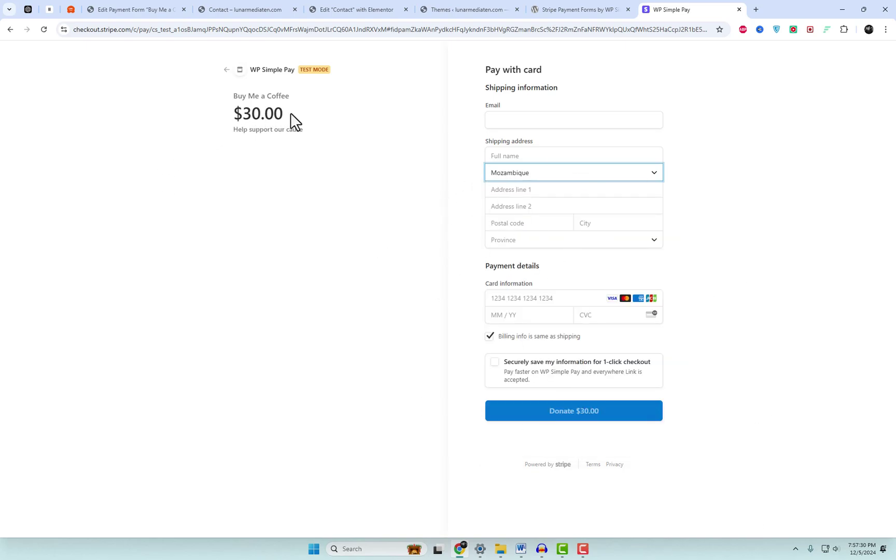
pyautogui.moveTo(289, 113); pyautogui.dragTo(234, 112)
pyautogui.click(233, 106)
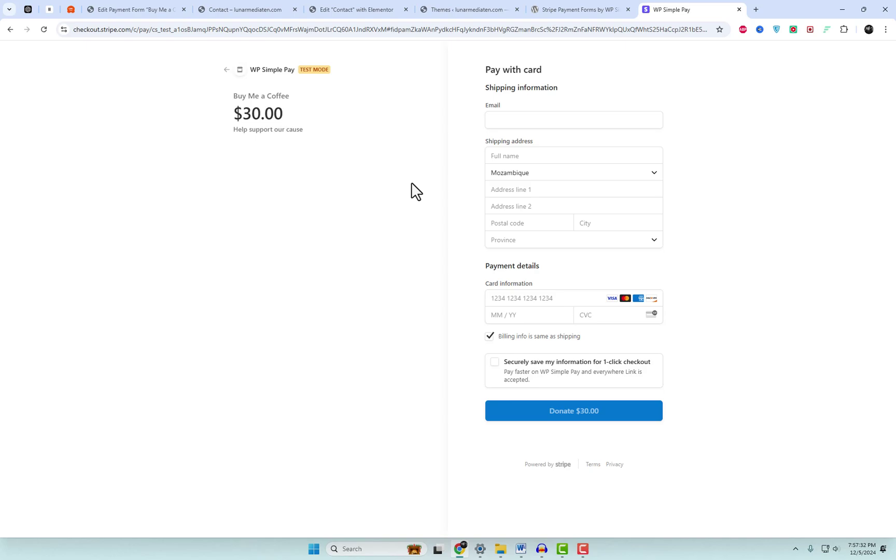